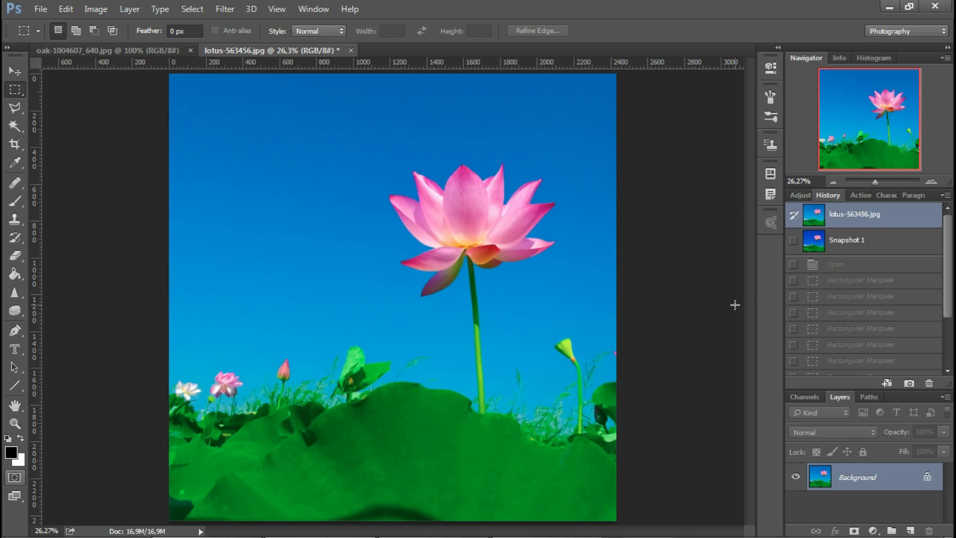
Compare the original light-blue photo with the deeper-blue version, ending on the original.
left_click(892, 240)
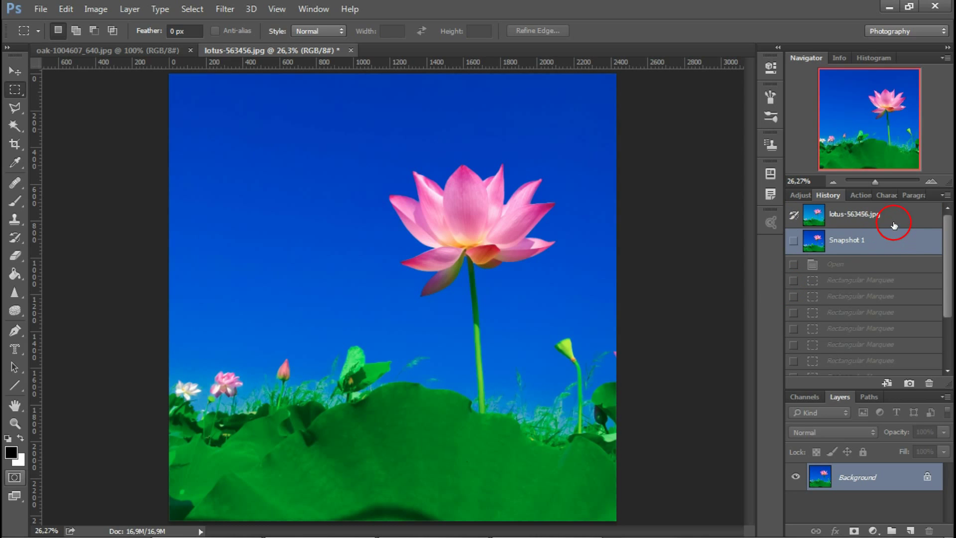
left_click(895, 220)
left_click(895, 238)
left_click(898, 217)
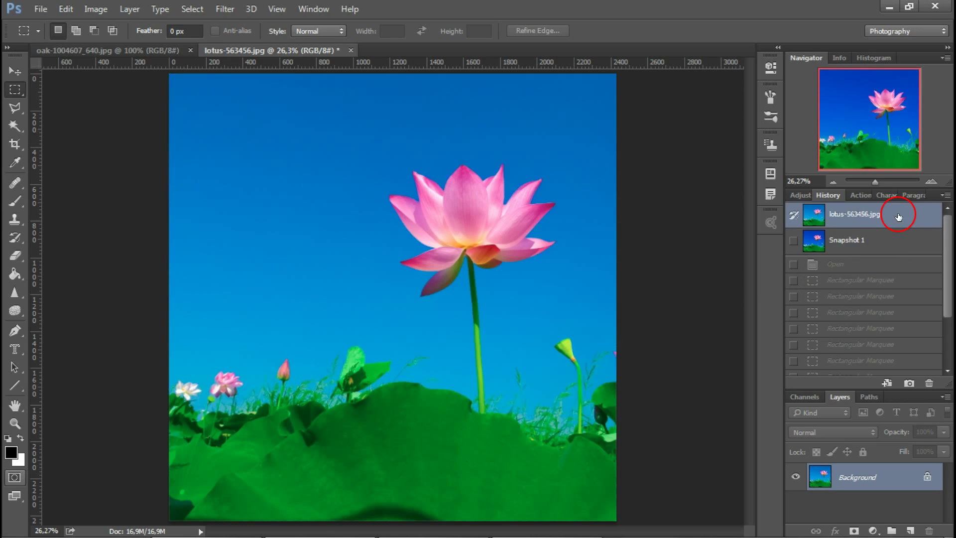
left_click(901, 234)
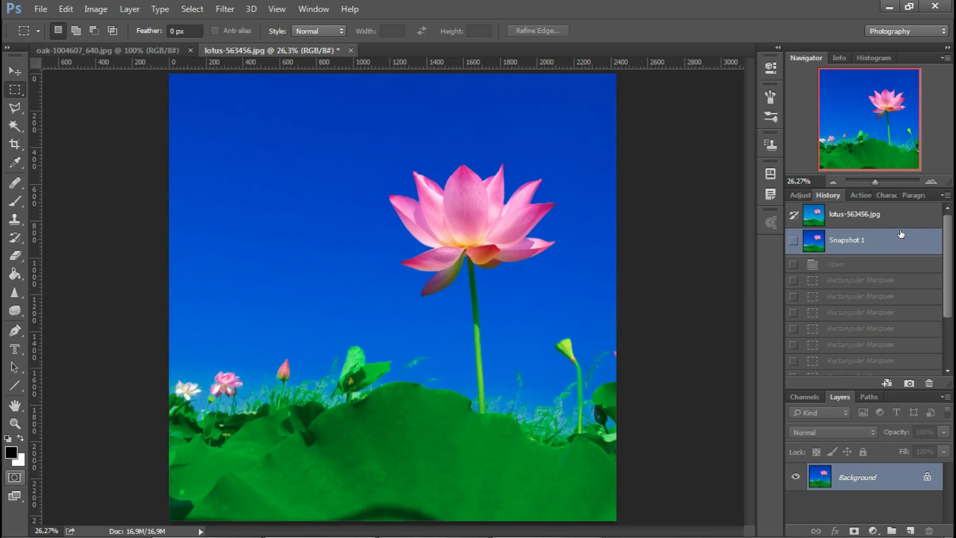
left_click(896, 220)
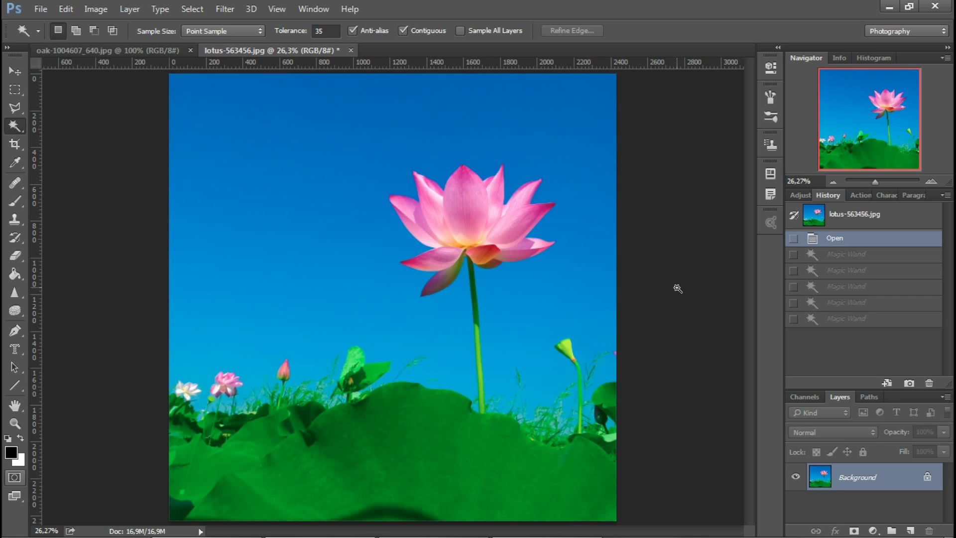
Try Select > Similar and Magic Wand sky picks, then revert to the opened photo.
left_click(193, 10)
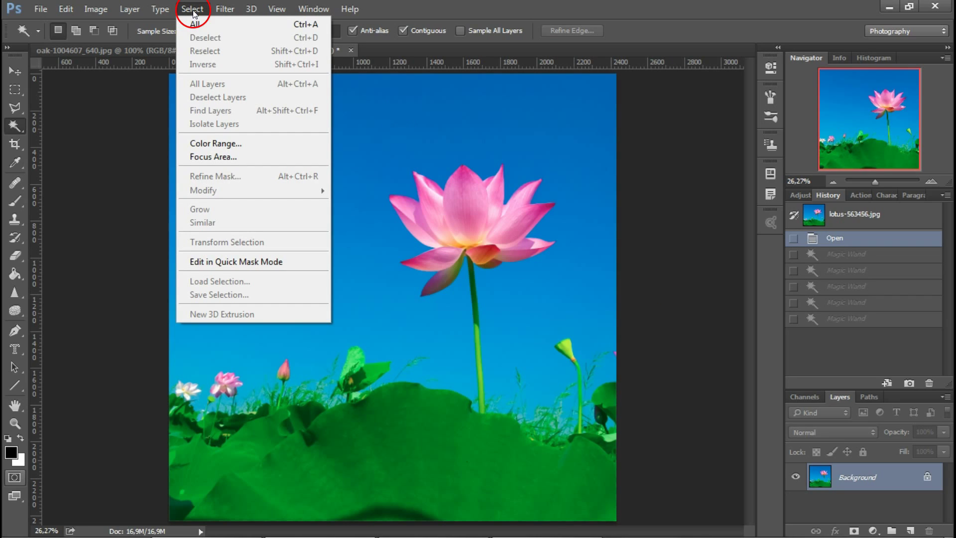
left_click(204, 222)
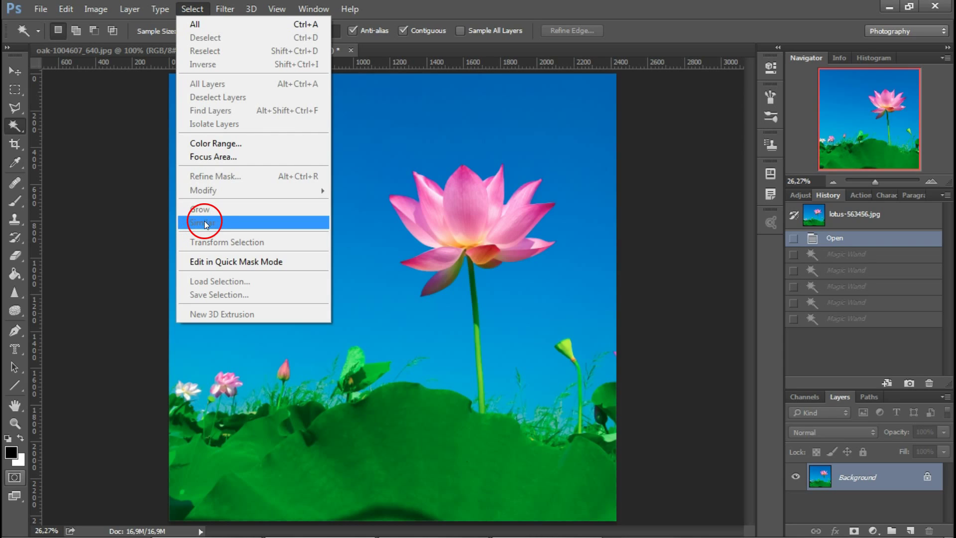
left_click(657, 198)
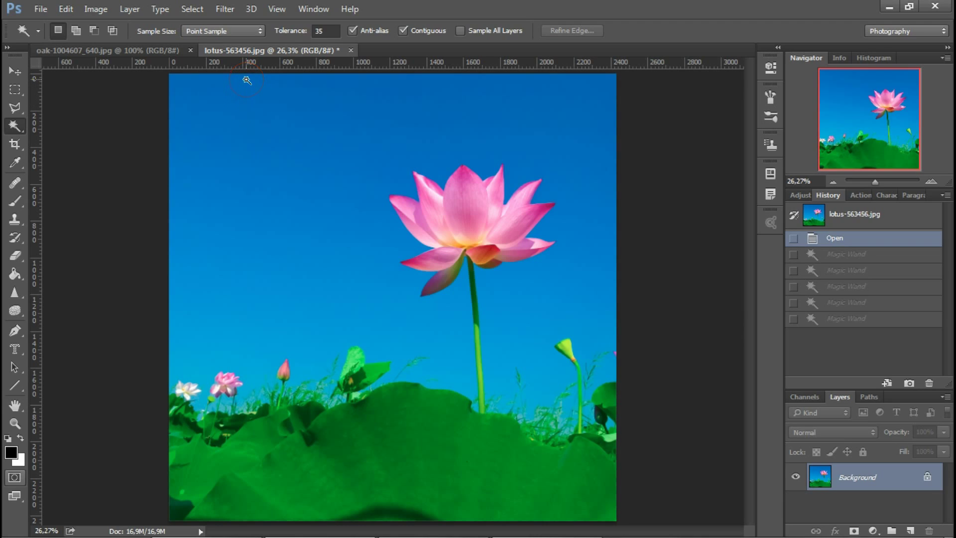
left_click_drag(15, 125, 62, 142)
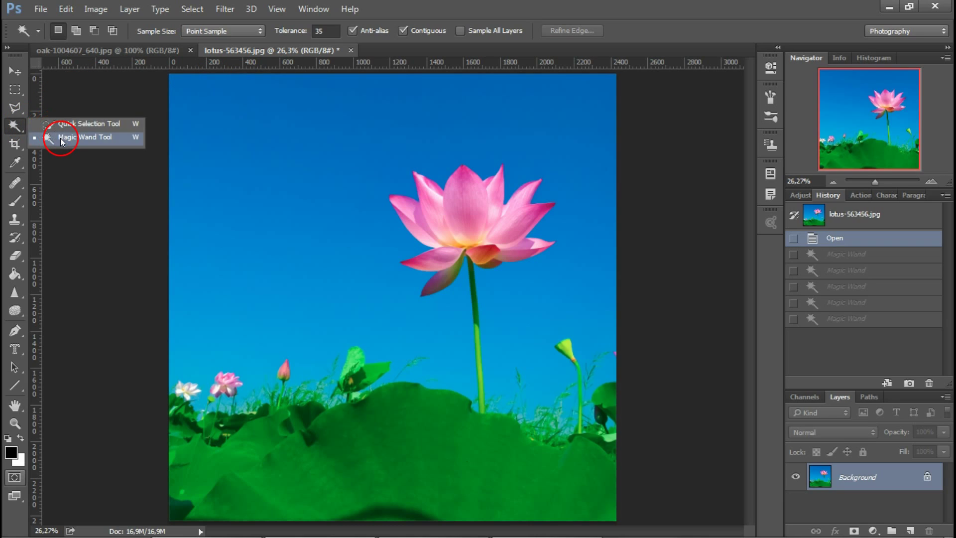
left_click(61, 141)
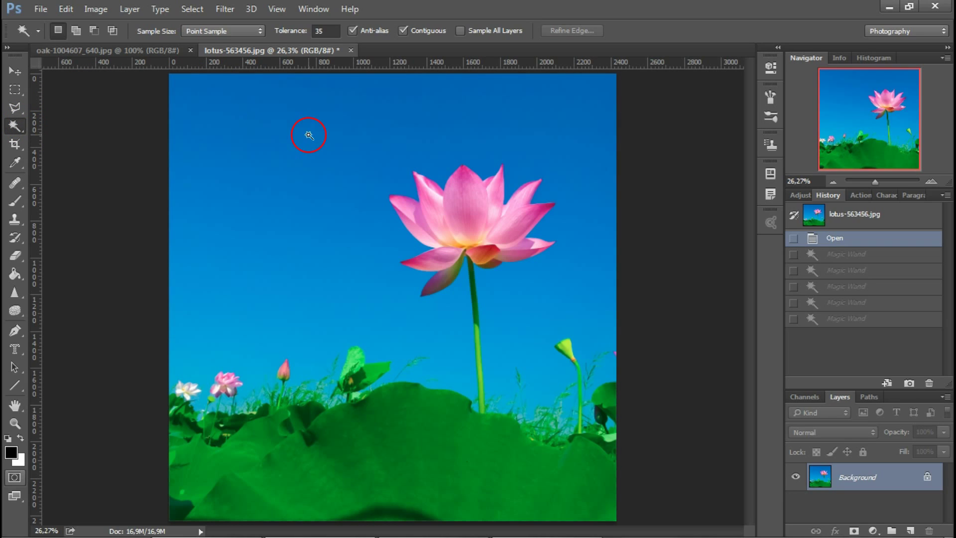
left_click(285, 119)
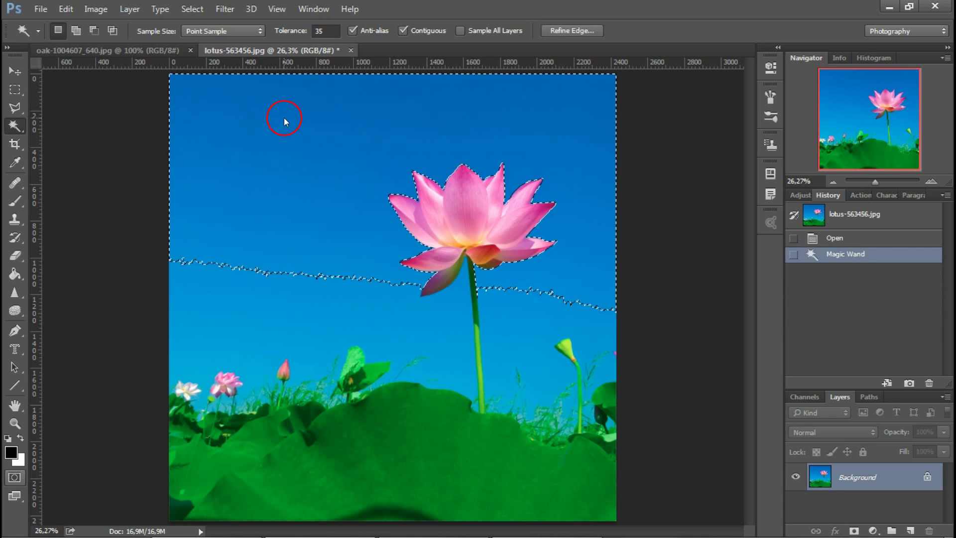
left_click(270, 294, "shift")
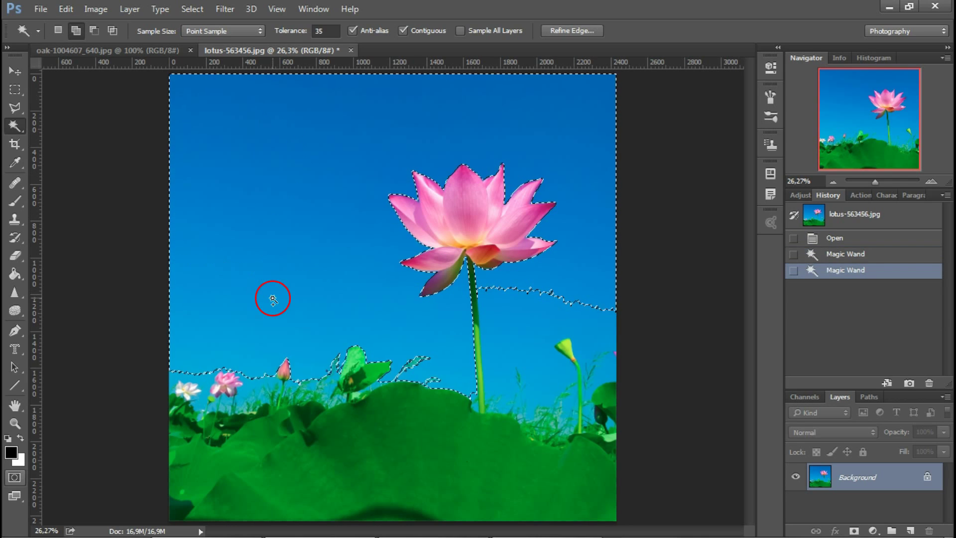
left_click(518, 340, "shift")
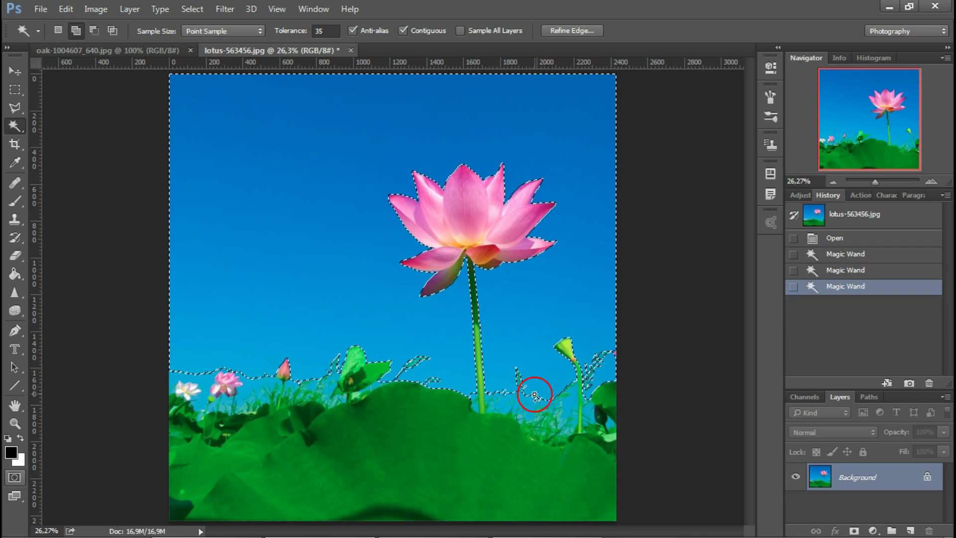
left_click(835, 238)
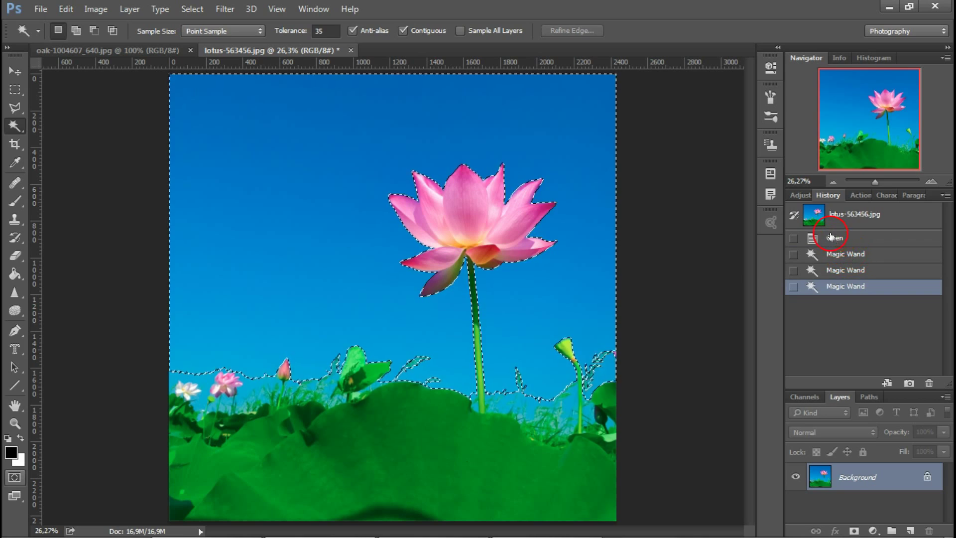
With the Rectangular Marquee Tool, select a tall narrow strip of sky.
left_click(15, 90)
left_click_drag(16, 92, 64, 89)
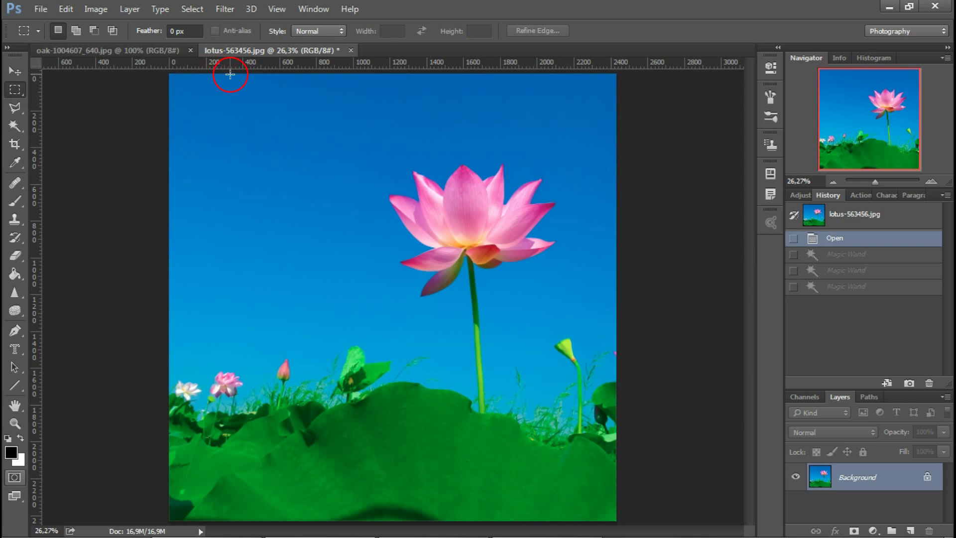
mouse_move(260, 74)
left_mouse_down()
mouse_move(292, 162)
mouse_move(246, 391)
left_mouse_up()
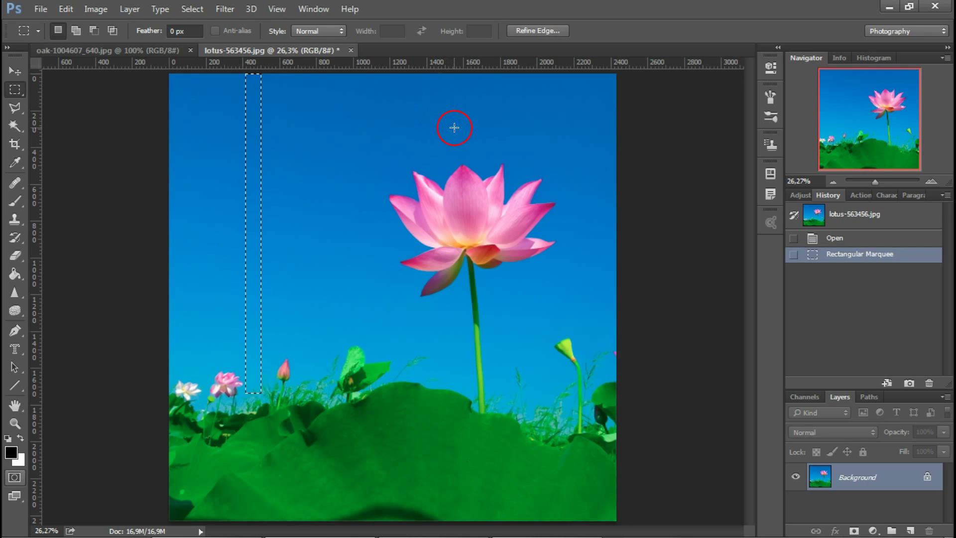
Add five small sky patches above, around and left of the lotus.
mouse_move(441, 83)
left_mouse_down()
mouse_move(534, 118)
mouse_move(553, 136)
left_mouse_up()
left_click_drag(355, 267, 386, 309)
mouse_move(507, 314)
left_mouse_down()
mouse_move(530, 348)
mouse_move(561, 299)
mouse_move(597, 300)
left_mouse_up()
left_click_drag(282, 211, 314, 245)
left_click_drag(194, 236, 223, 274)
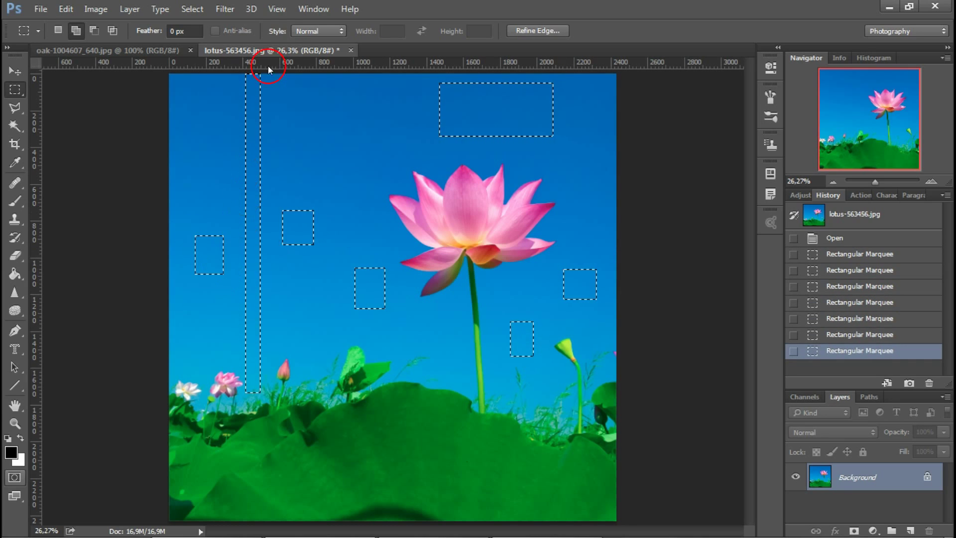
left_click(187, 10)
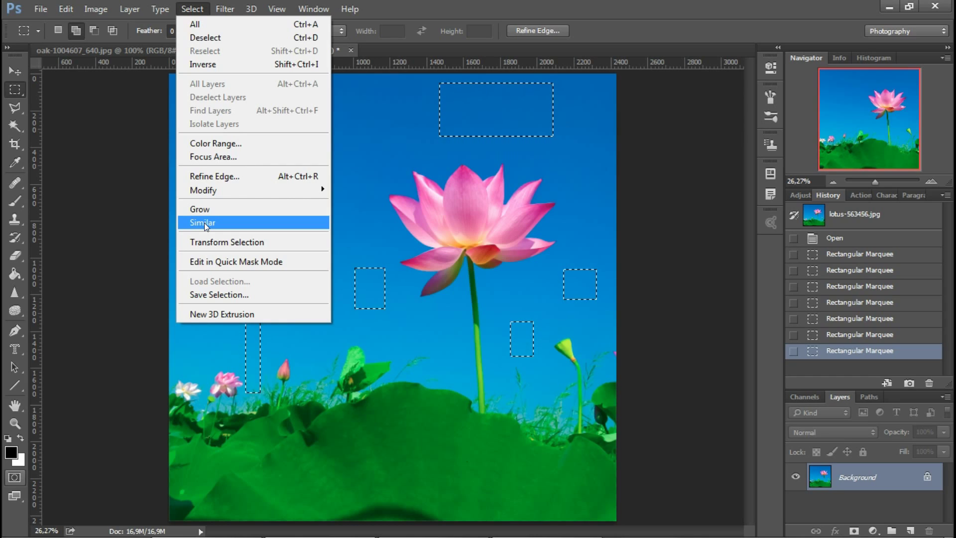
Expand the sky patches to all similarly coloured sky with Select > Similar.
left_click(204, 223)
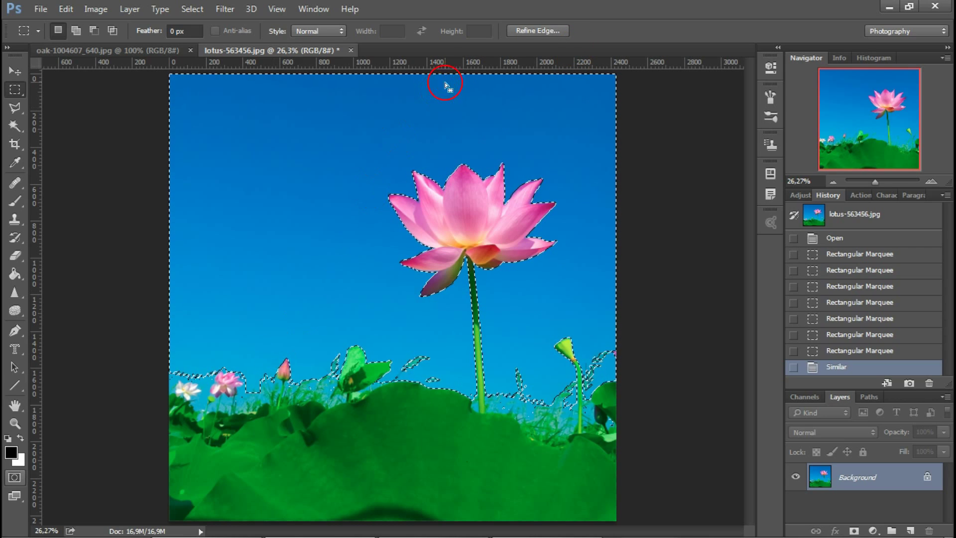
left_click(529, 31)
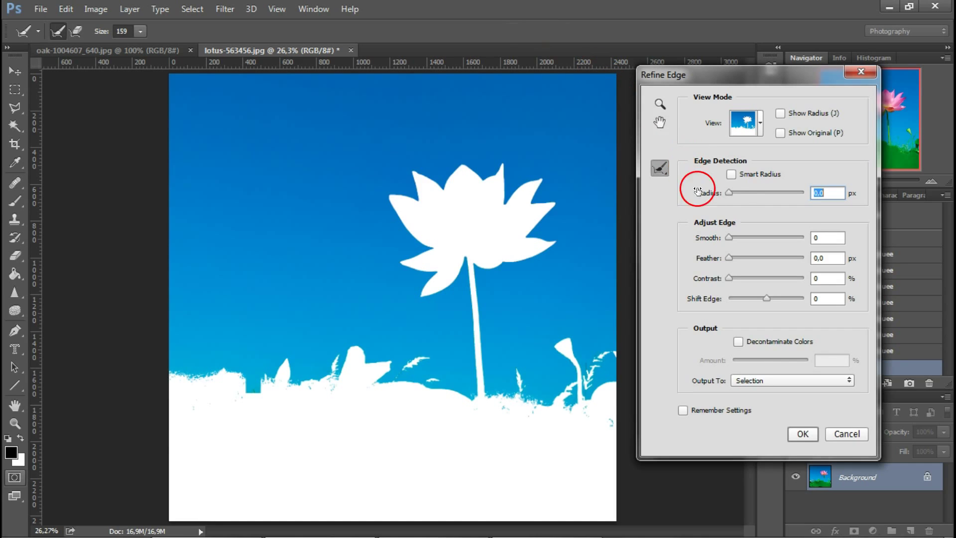
Resize the refine brush and brush along the lower-right plants and lower leaves.
left_click(141, 32)
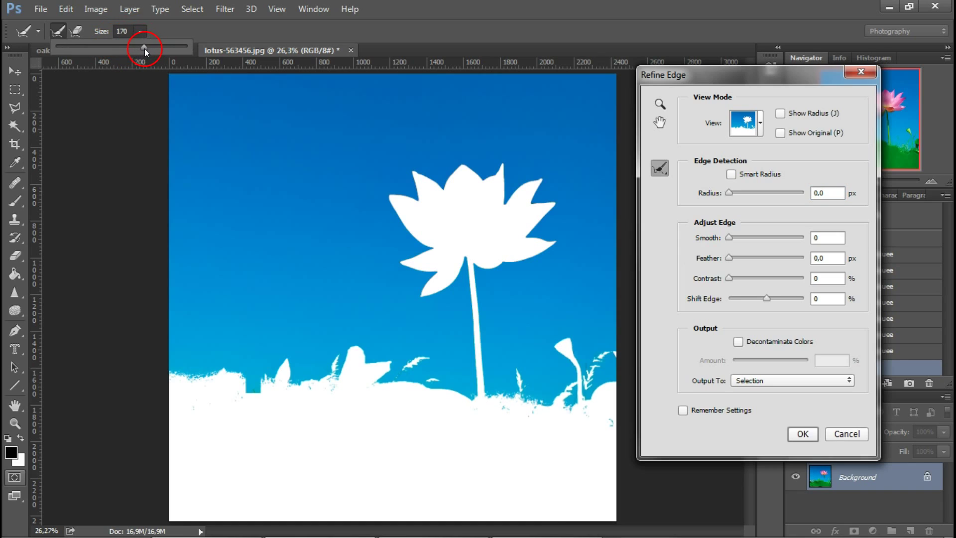
left_click_drag(147, 48, 148, 49)
mouse_move(618, 351)
left_mouse_down()
mouse_move(591, 407)
mouse_move(615, 396)
mouse_move(614, 354)
mouse_move(581, 337)
mouse_move(559, 367)
mouse_move(555, 400)
mouse_move(593, 416)
mouse_move(560, 420)
mouse_move(607, 426)
mouse_move(600, 416)
left_mouse_up()
mouse_move(534, 405)
left_mouse_down()
mouse_move(420, 383)
mouse_move(327, 394)
mouse_move(220, 390)
mouse_move(237, 391)
mouse_move(98, 362)
left_mouse_up()
Set Contrast 23%, Feather 1.6 px, Smart Radius on with 3.1 px, and apply.
left_click_drag(730, 278, 740, 278)
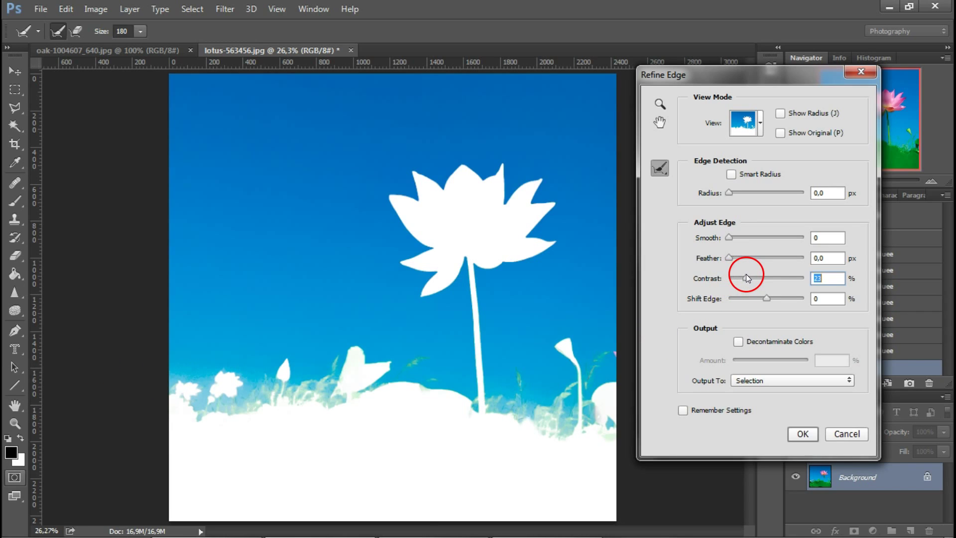
left_click_drag(733, 257, 735, 257)
left_click(731, 174)
mouse_move(730, 193)
left_mouse_down()
mouse_move(773, 194)
mouse_move(741, 195)
left_mouse_up()
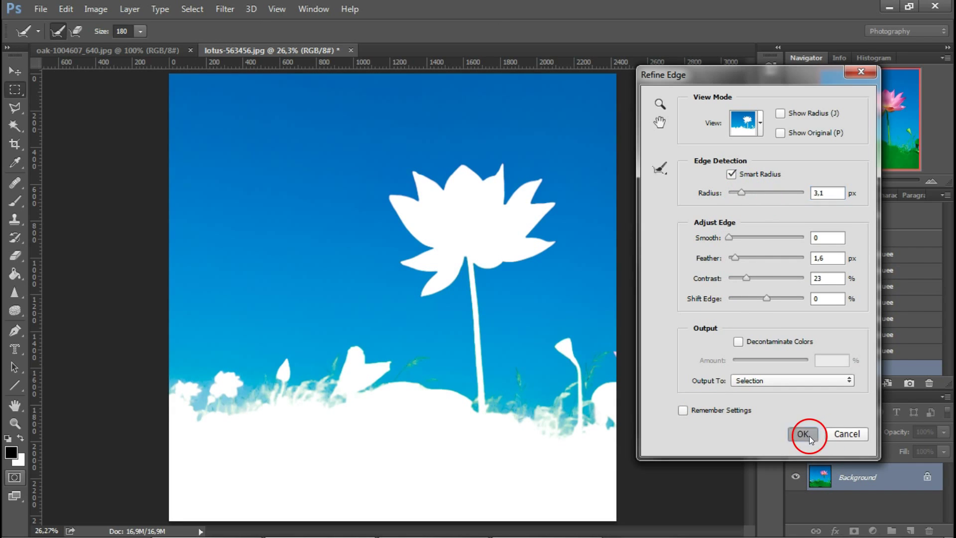
left_click(809, 435)
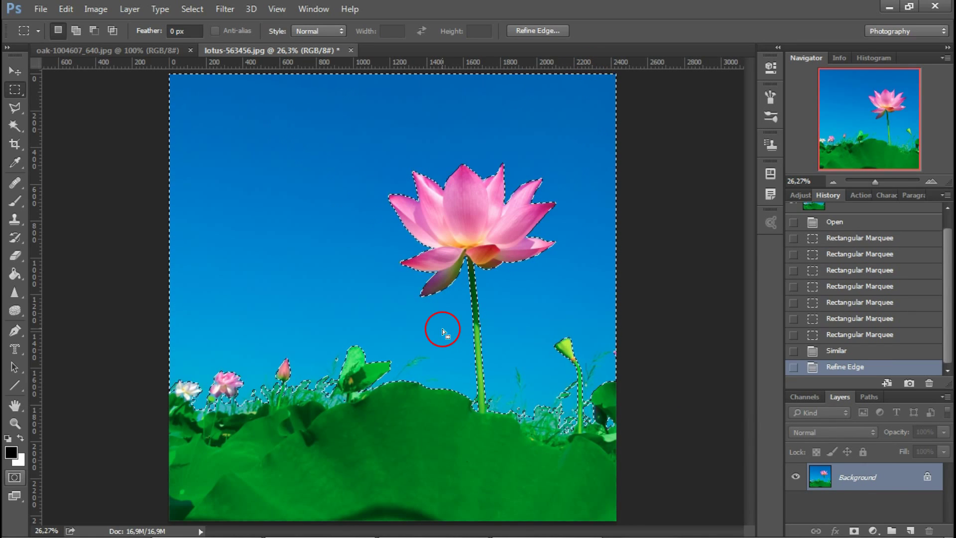
Apply a Hue/Saturation adjustment of Hue +17 to the sky, then deselect.
left_click(96, 9)
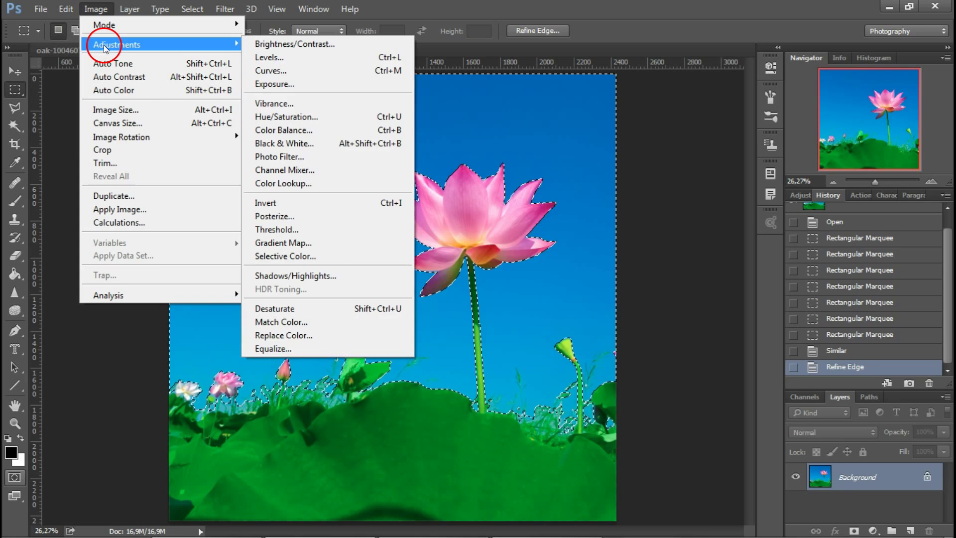
mouse_move(117, 44)
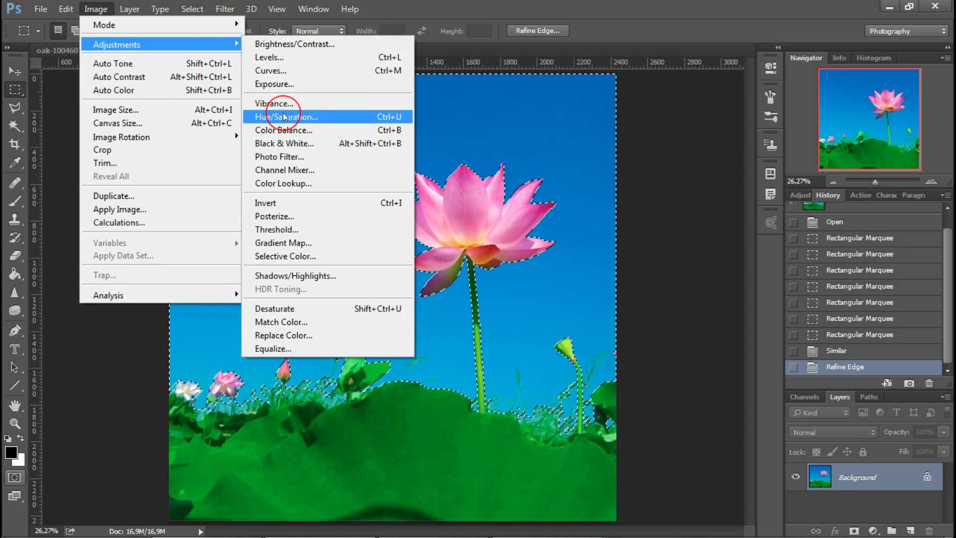
left_click(285, 115)
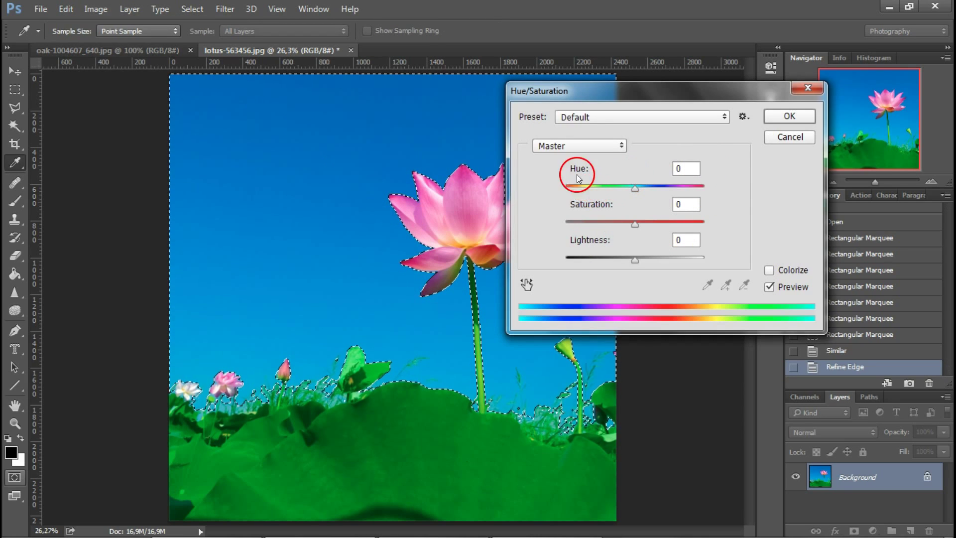
left_click_drag(632, 188, 647, 192)
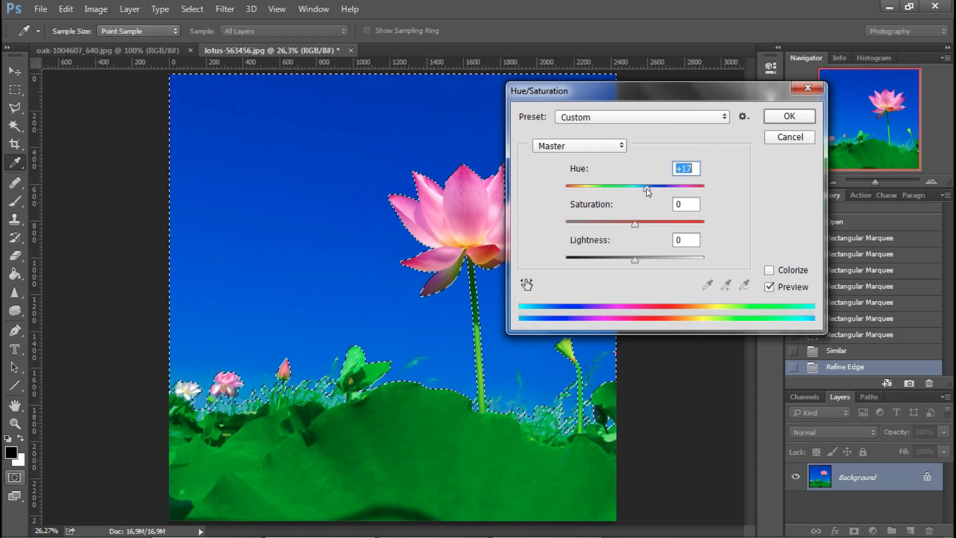
left_click(790, 118)
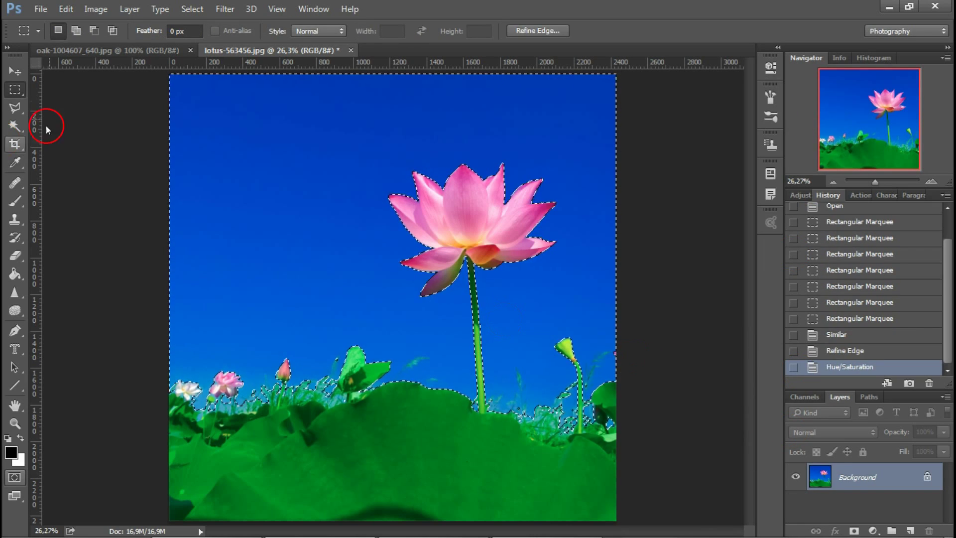
left_click(152, 176)
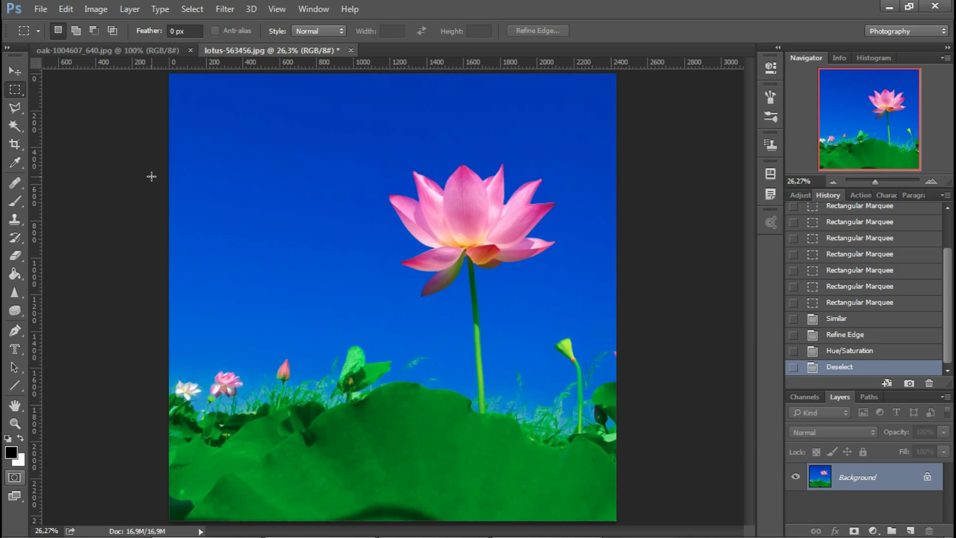
Create Snapshot 1 of the deep-blue result and toggle it against the original photo.
left_click(909, 383)
left_click_drag(942, 267, 940, 214)
left_click(889, 218)
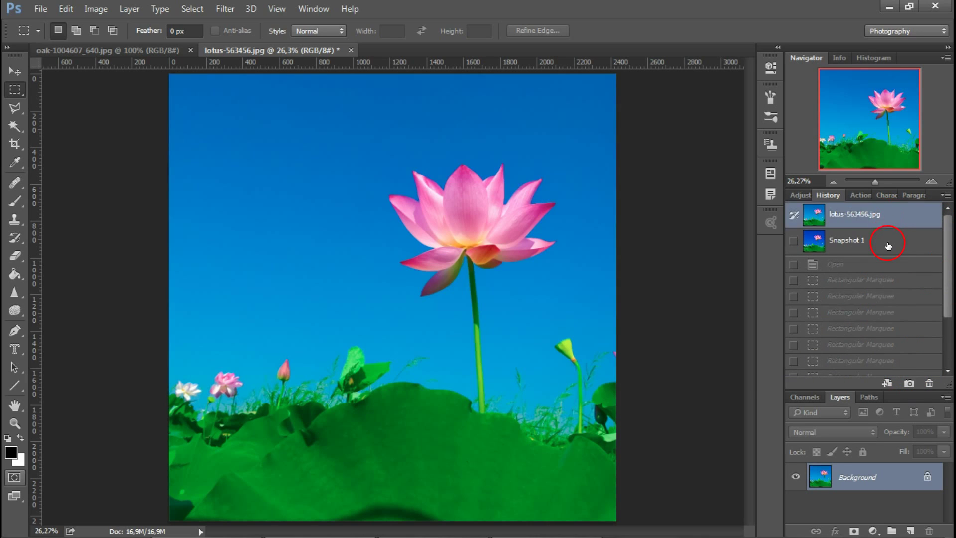
left_click(888, 246)
left_click(532, 414)
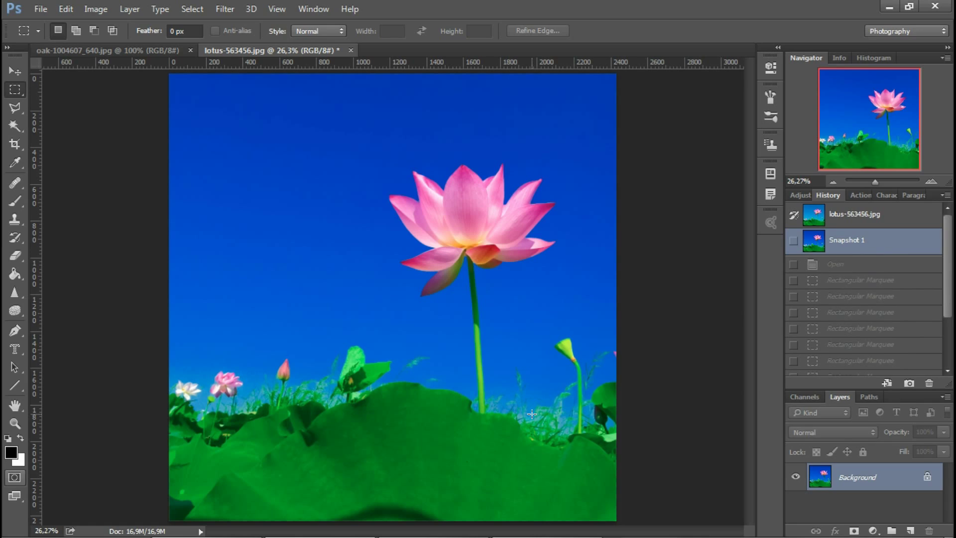